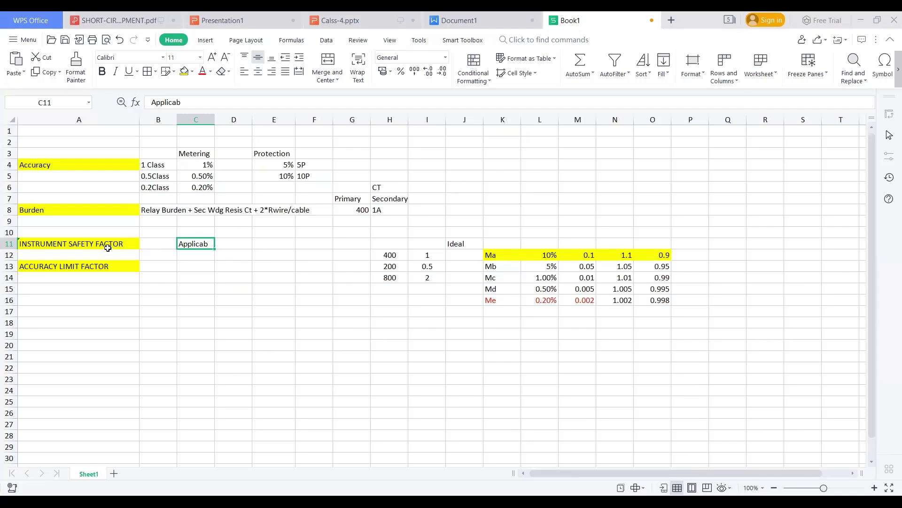
Enter 'Applicable' in C11 beside INSTRUMENT SAFETY FACTOR.
click(108, 246)
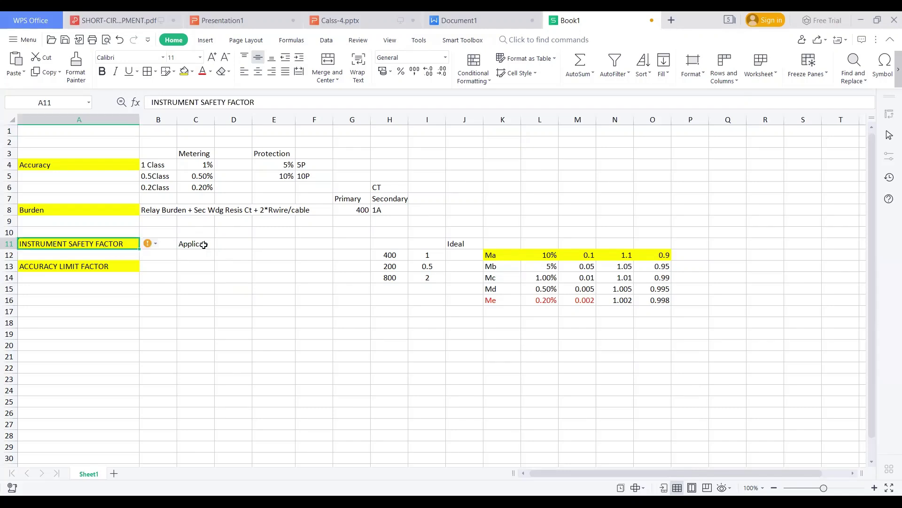
click(204, 244)
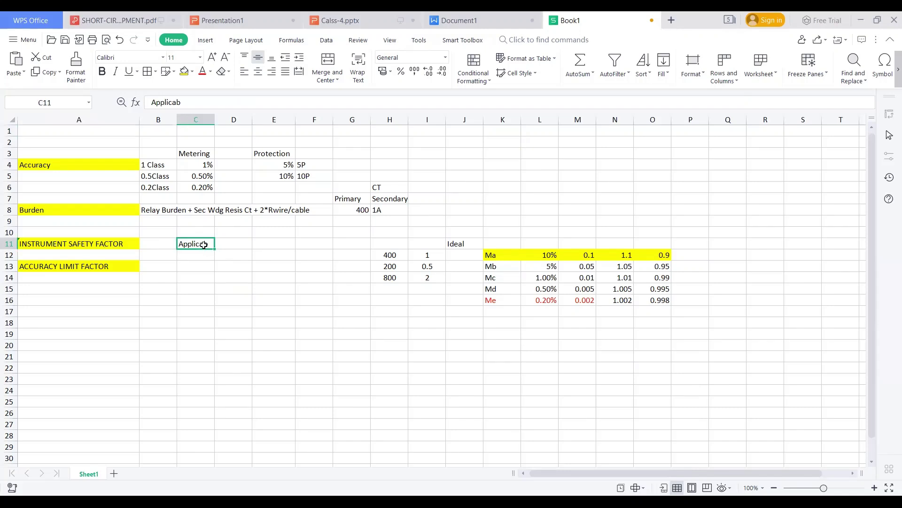
text(Appl)
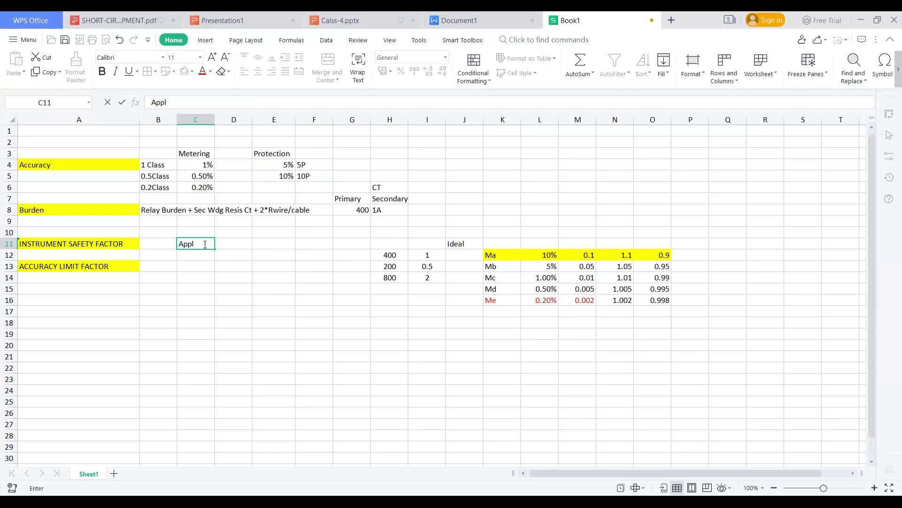
text(icable)
key(Return)
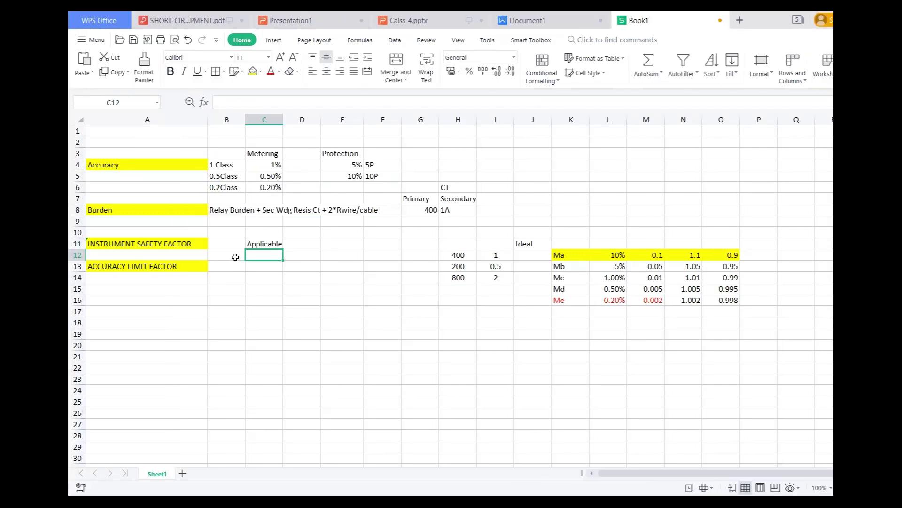
Enter 'Applicable' in E13 for the ACCURACY LIMIT FACTOR row and compare it with C11.
click(187, 266)
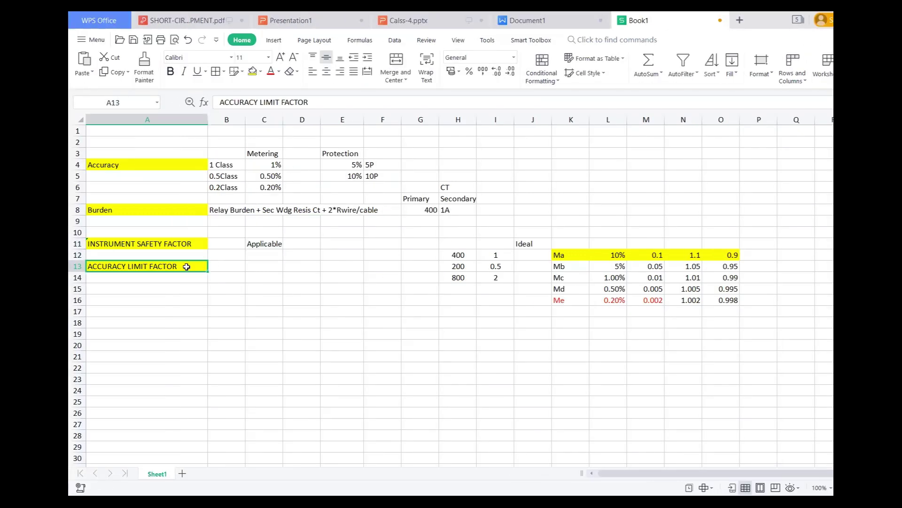
click(351, 265)
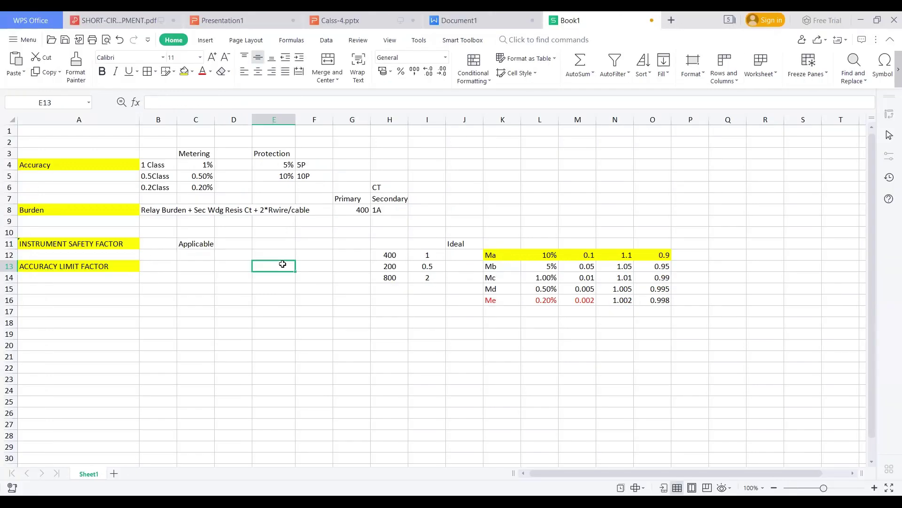
text(Applicable)
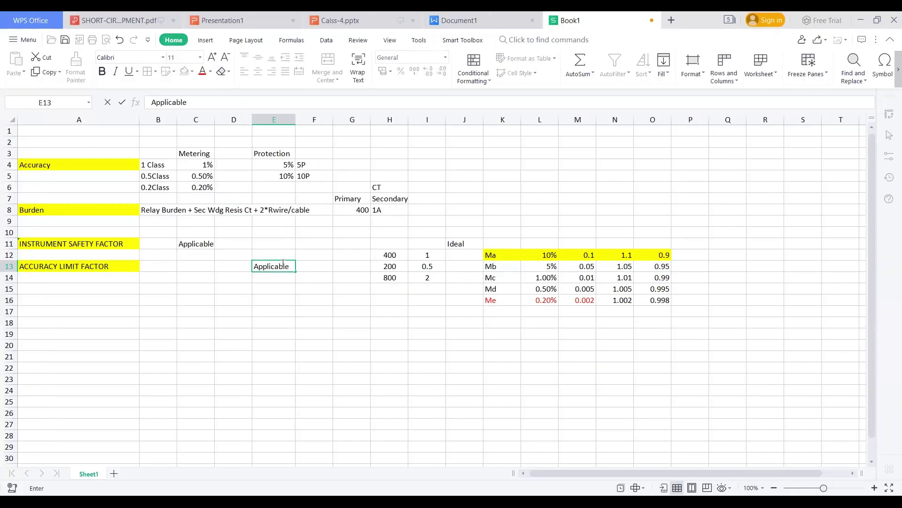
key(Return)
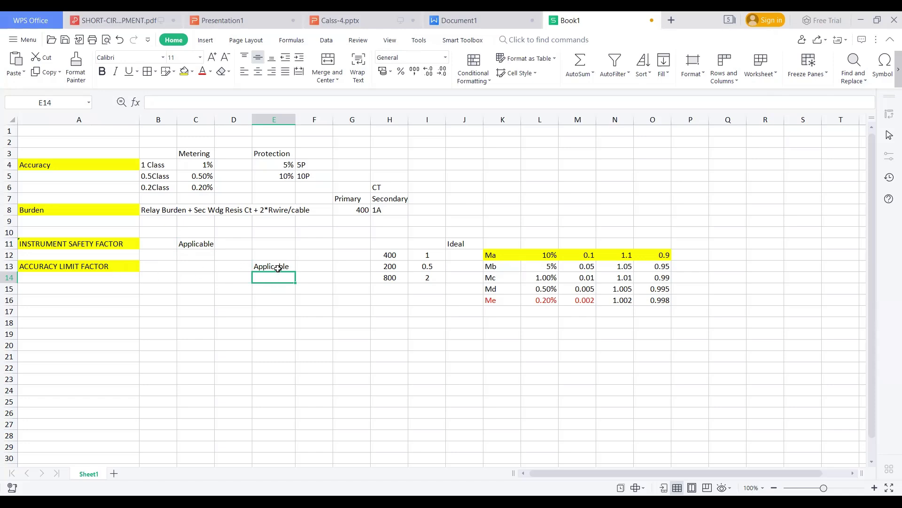
click(278, 268)
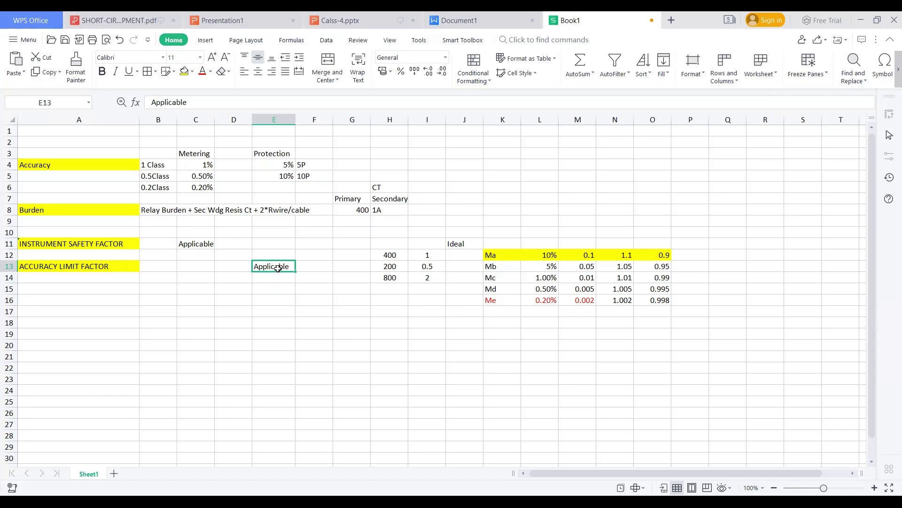
click(211, 244)
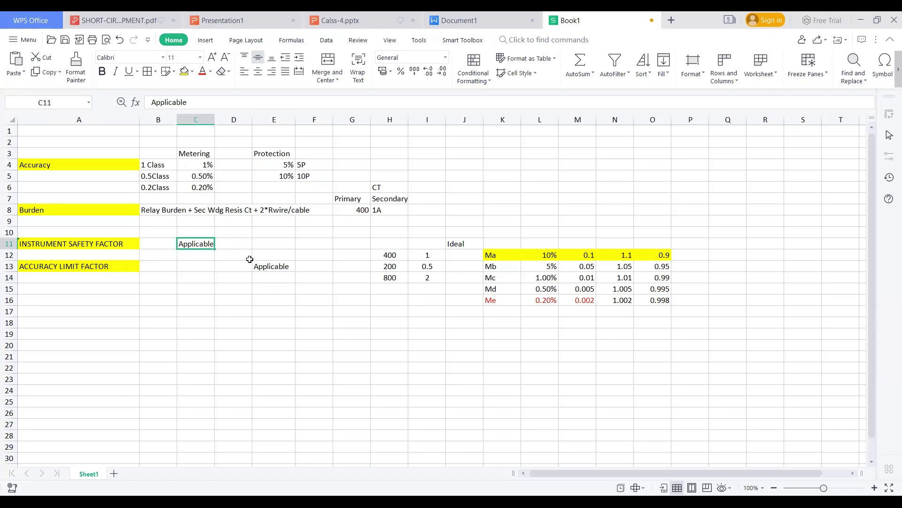
click(269, 270)
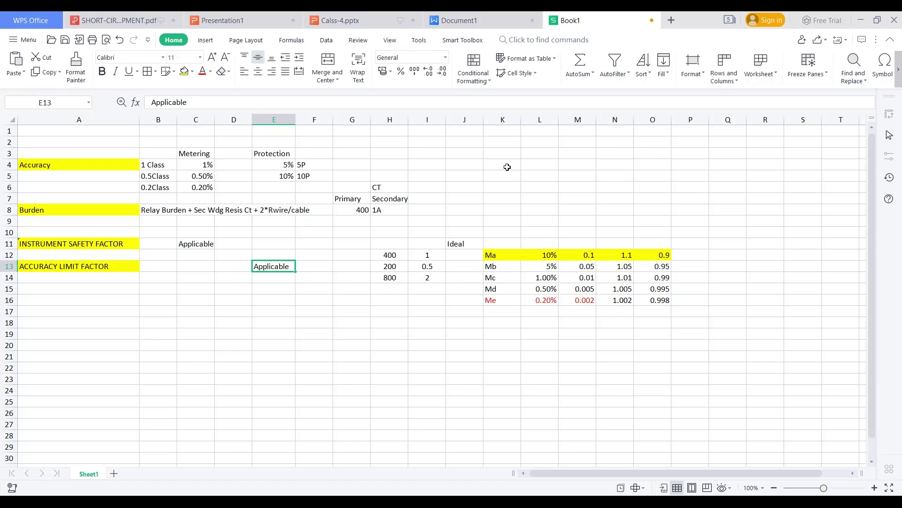
click(536, 164)
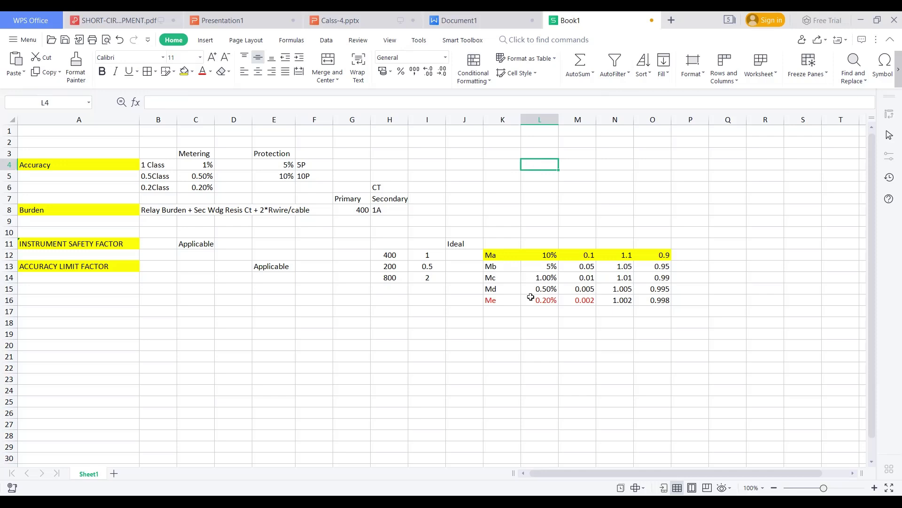
click(535, 322)
click(528, 188)
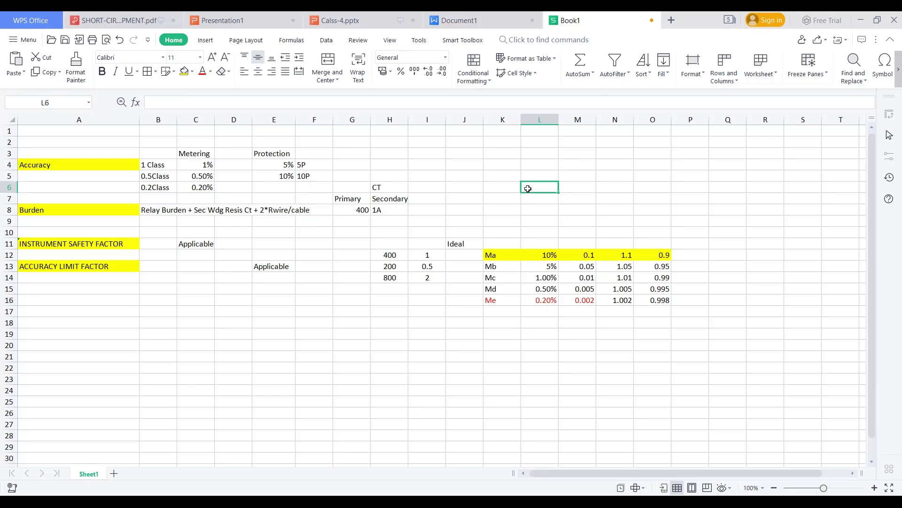
click(471, 211)
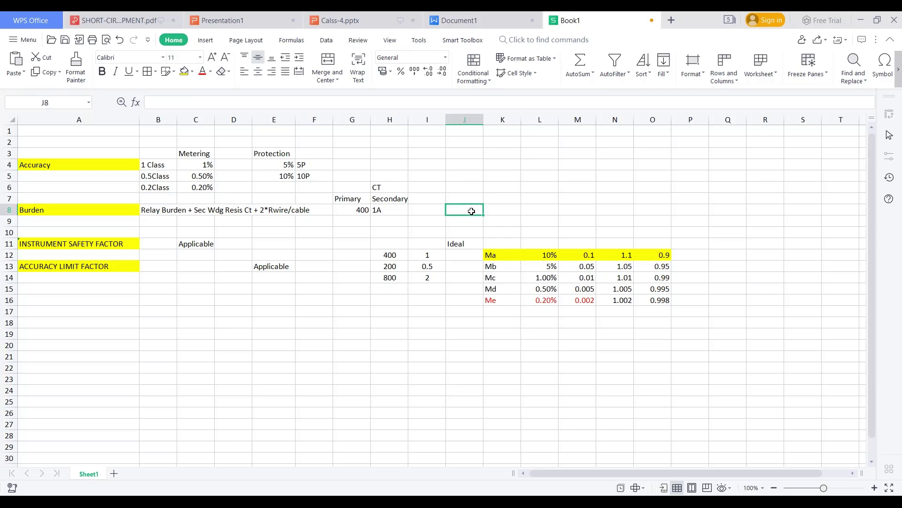
click(386, 185)
click(356, 163)
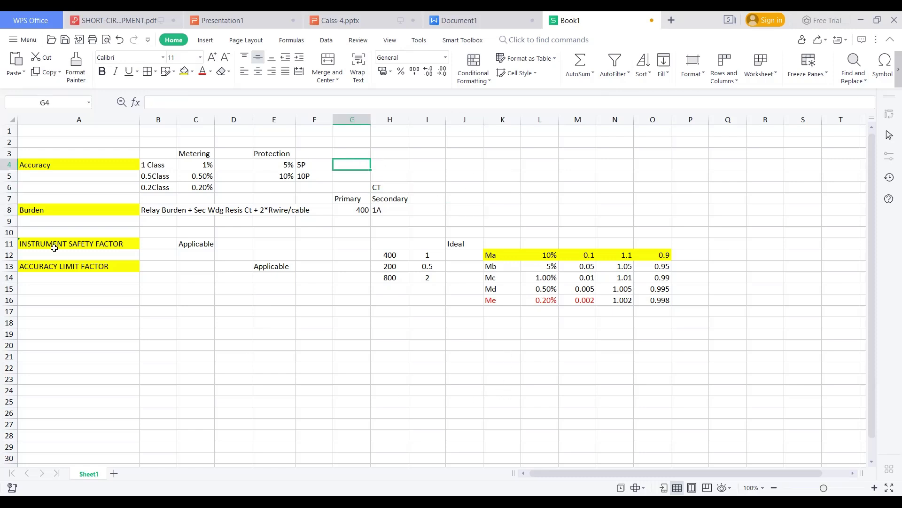
click(68, 152)
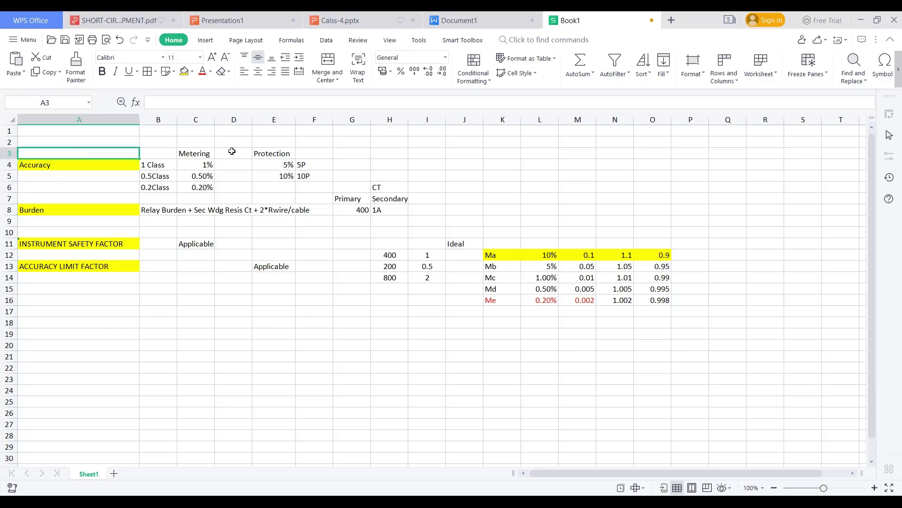
click(536, 334)
click(387, 313)
click(374, 232)
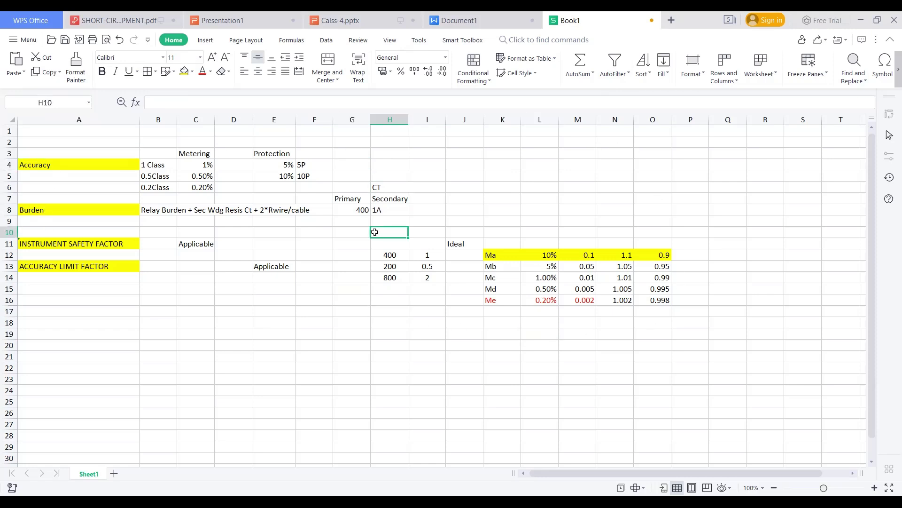
click(343, 231)
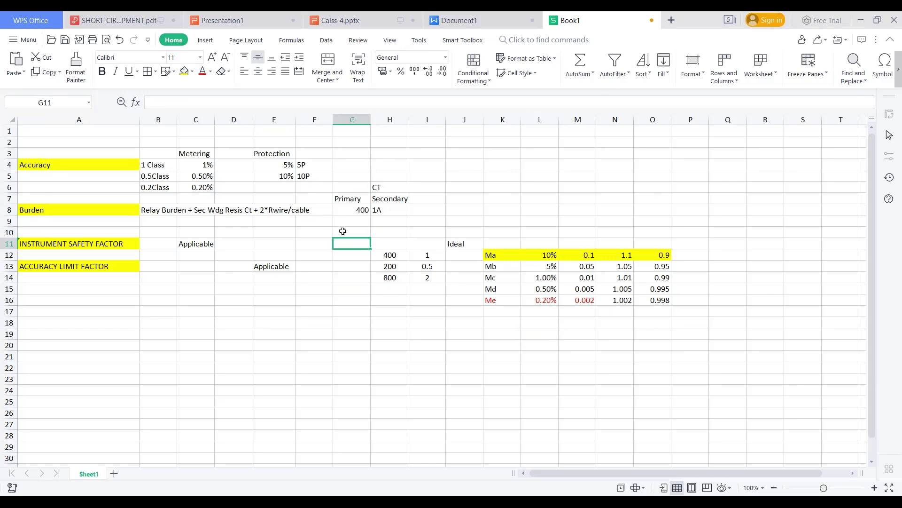
click(435, 312)
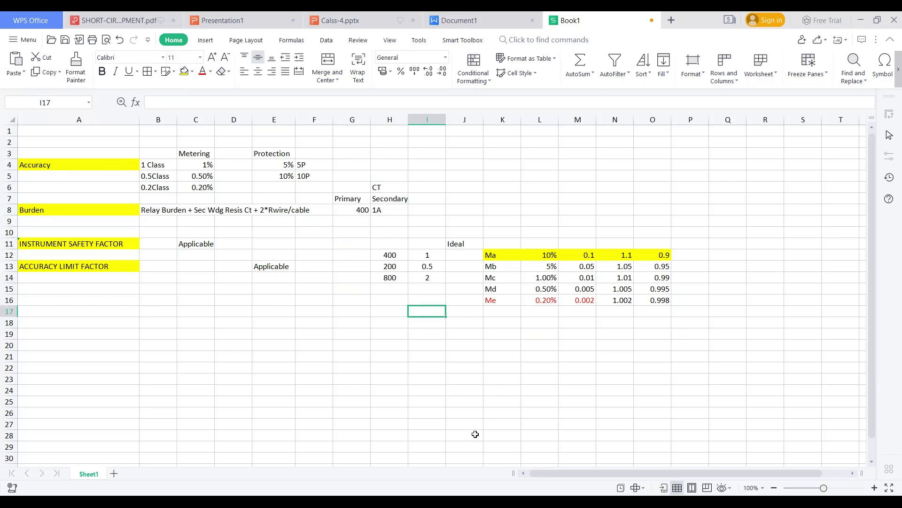
click(463, 188)
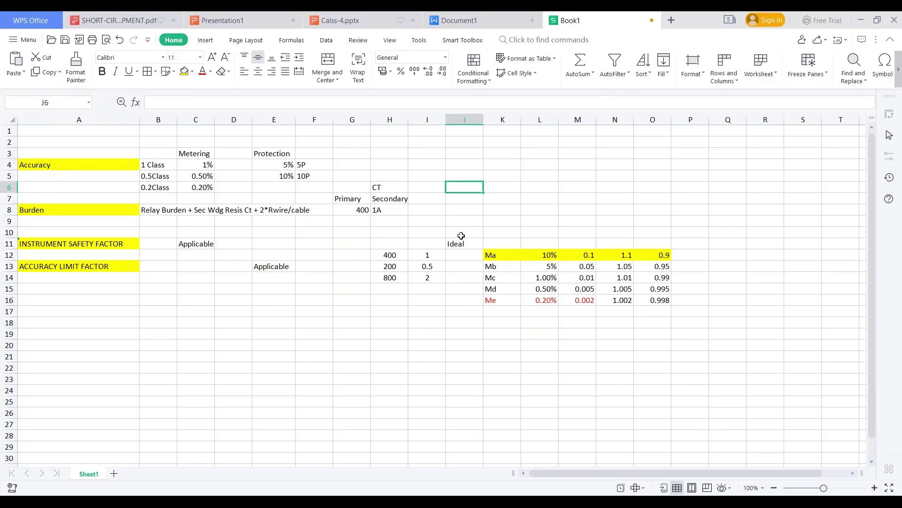
click(469, 235)
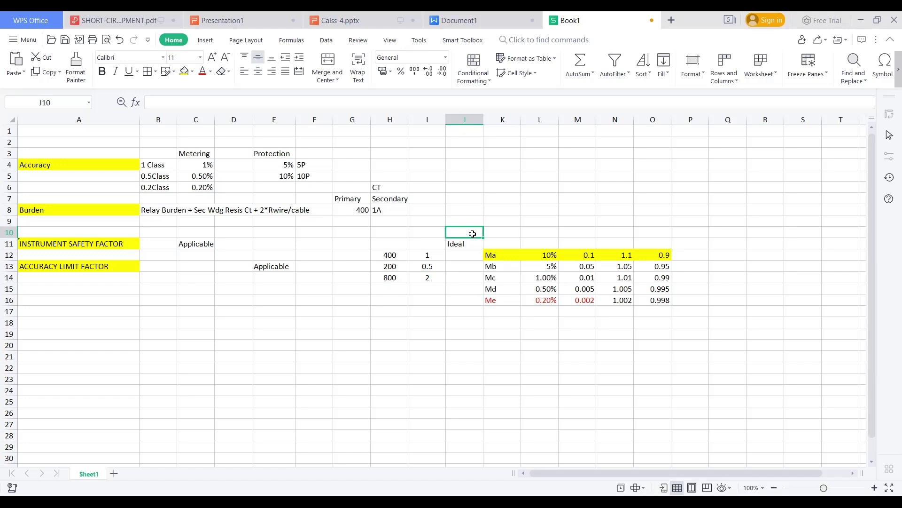
click(111, 245)
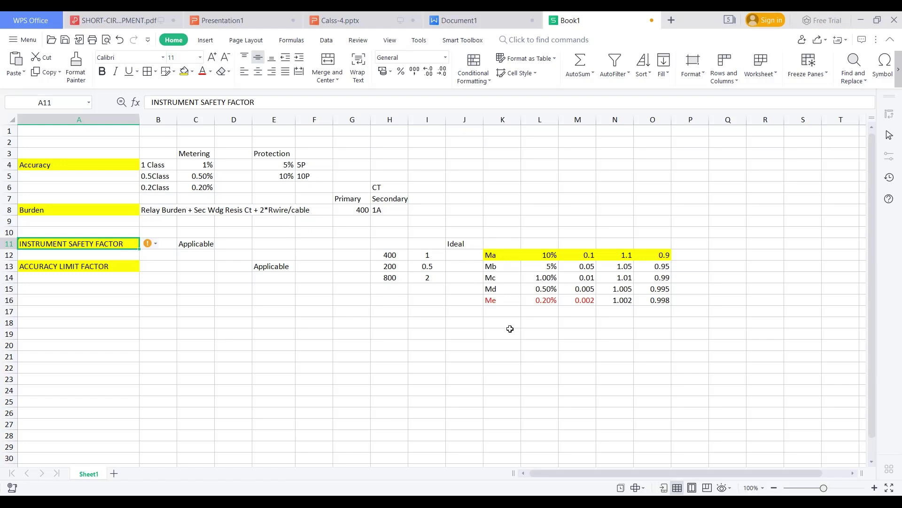
click(442, 329)
click(471, 326)
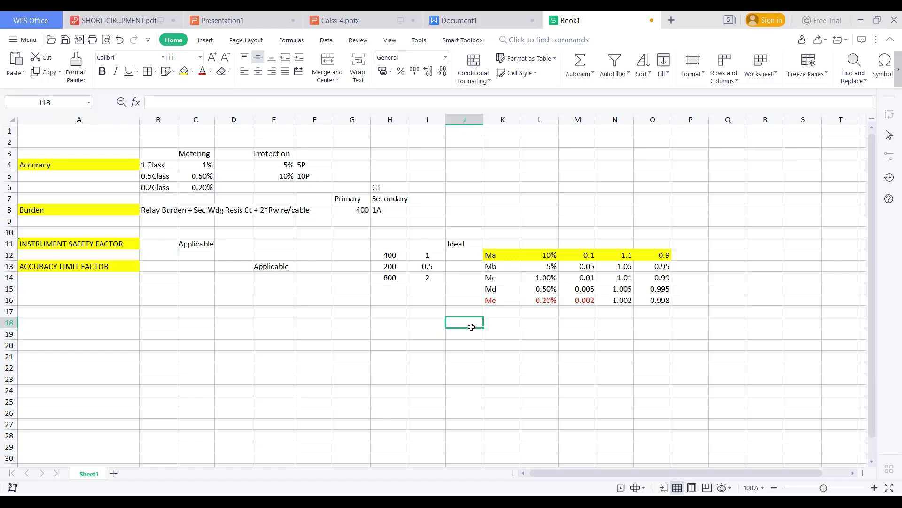
Overwrite 'Applicable' in C11 with ISF<=5.
click(191, 241)
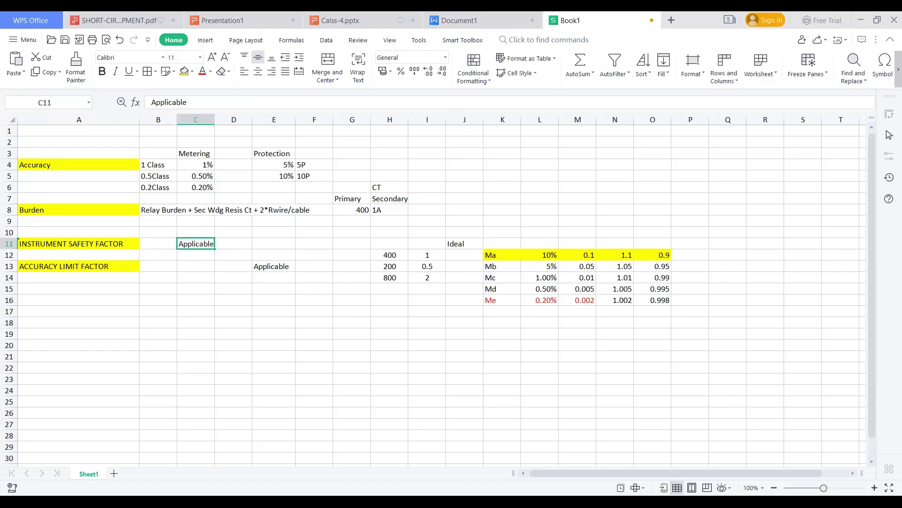
text(ISF)
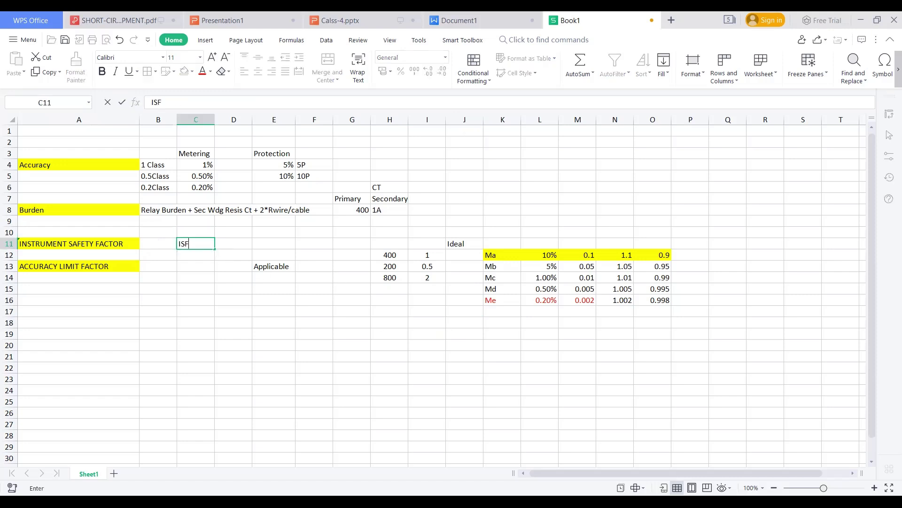
text(<=5)
key(Return)
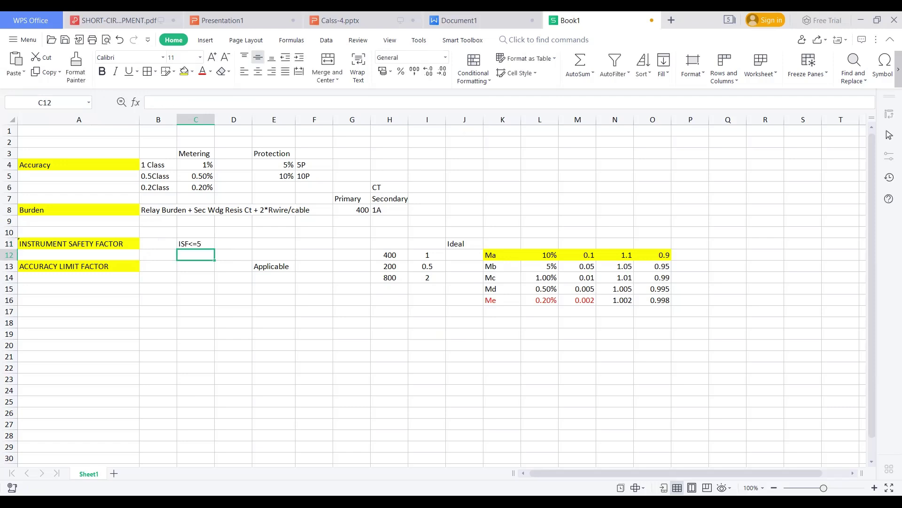
click(195, 244)
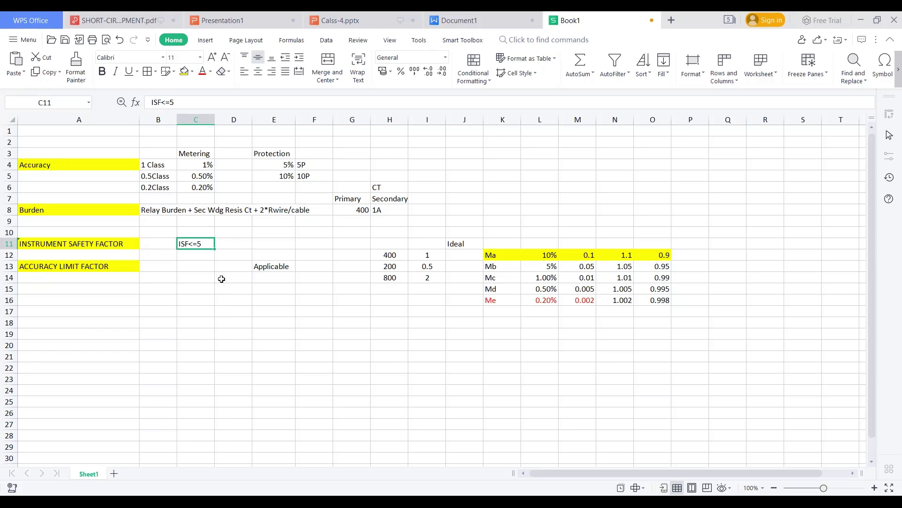
Type 'Ifl / Rated Primary current' into H19, then return to cell H20.
click(387, 330)
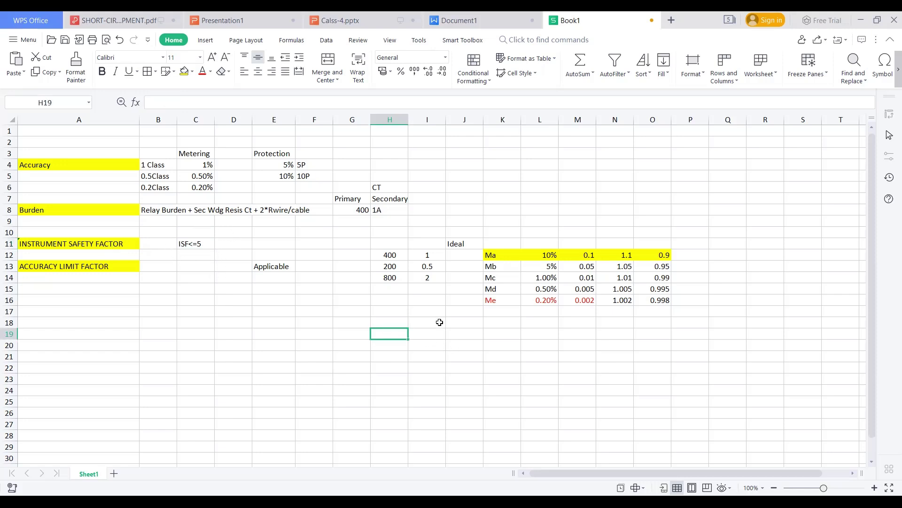
text(R)
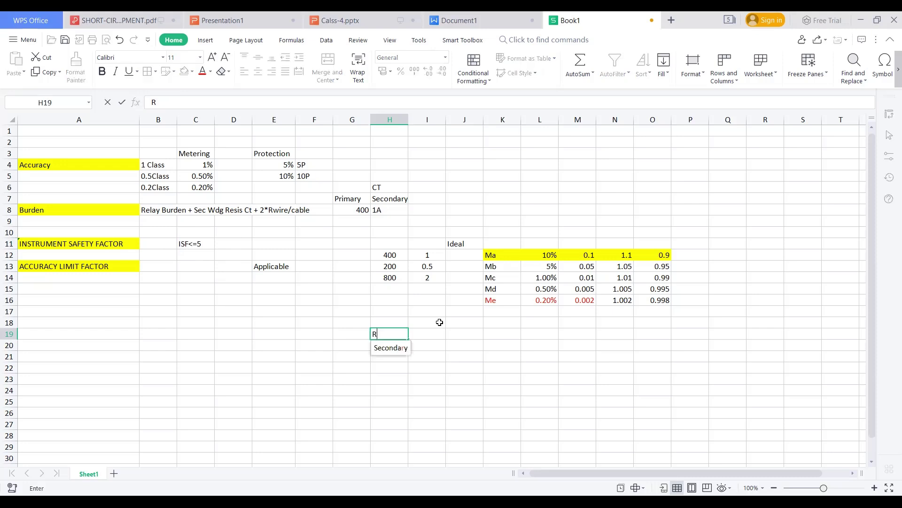
text(ated Prima)
key(BackSpace)
key(BackSpace)
key(BackSpace)
key(BackSpace)
key(BackSpace)
key(BackSpace)
key(BackSpace)
key(BackSpace)
key(BackSpace)
key(BackSpace)
key(BackSpace)
text(S)
key(BackSpace)
text(Ifl / Rat)
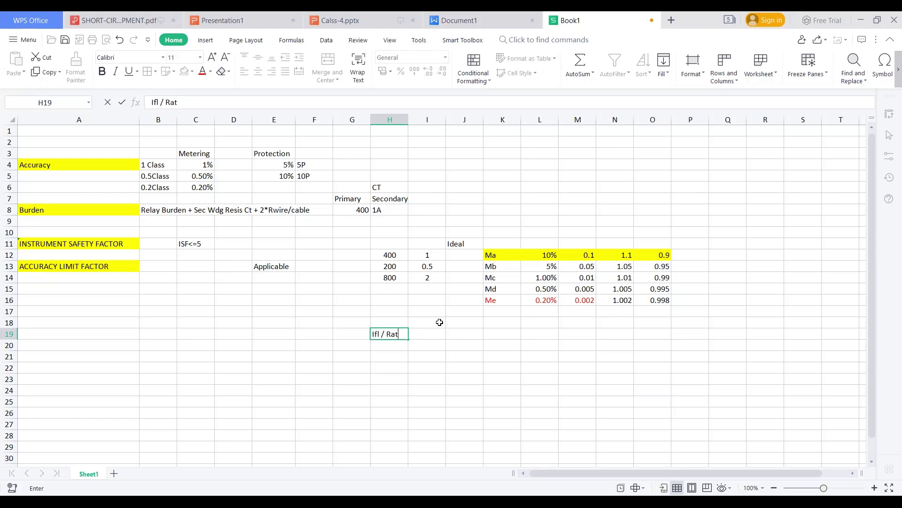
text(ed Primary current)
key(Return)
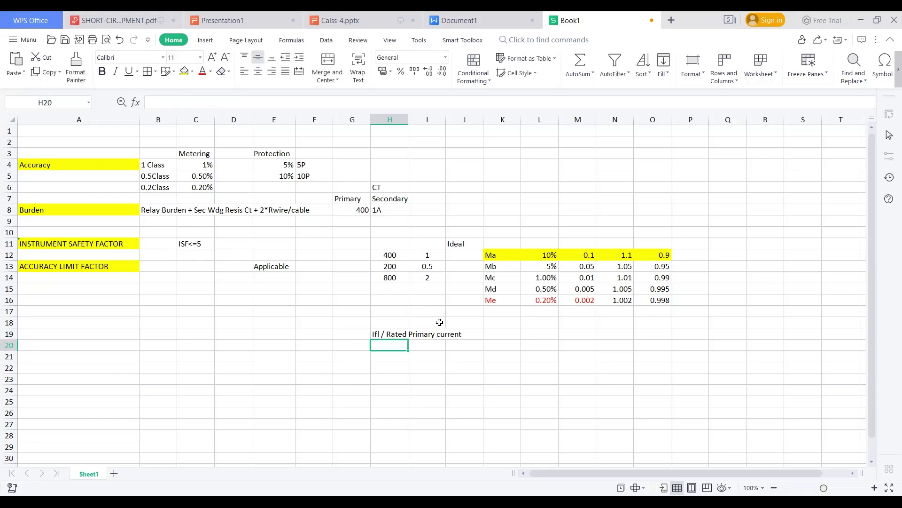
key(Right)
key(Right)
key(Up)
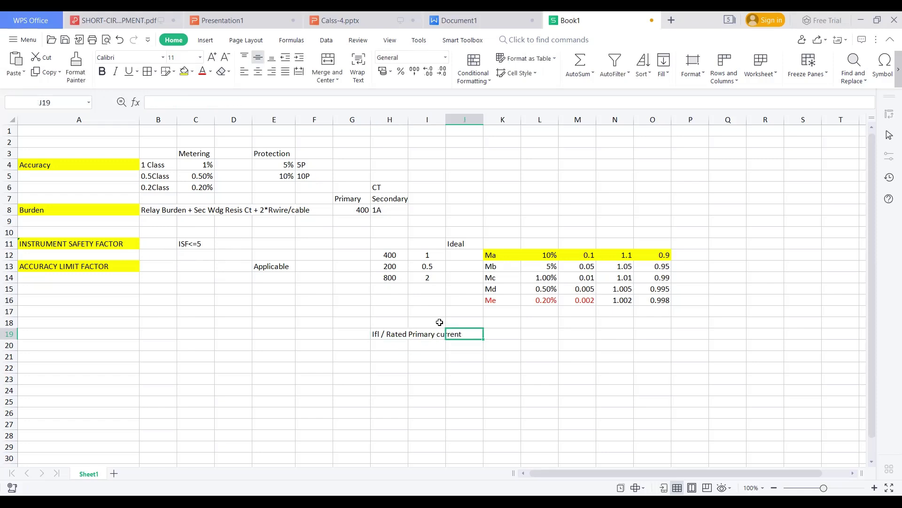
key(Left)
key(Left)
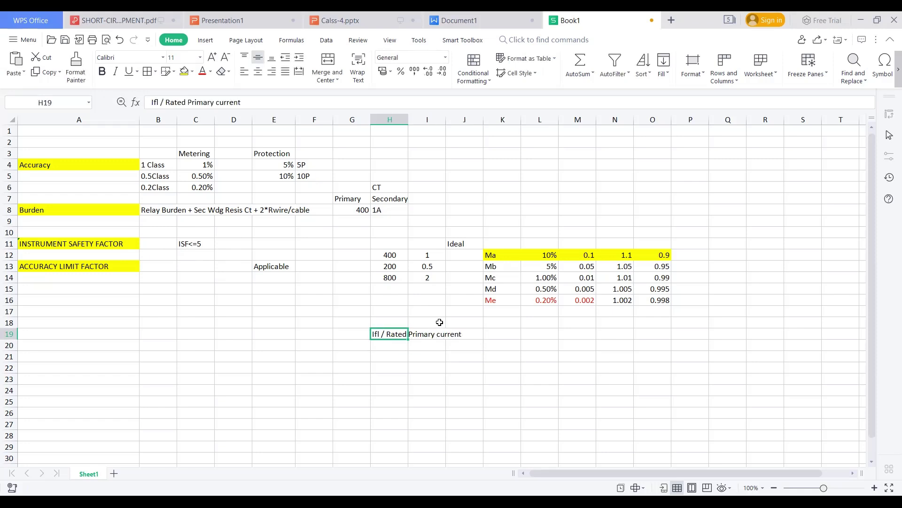
key(Right)
key(Down)
key(Left)
Label cell H20 as 'fault currnet'.
text(If)
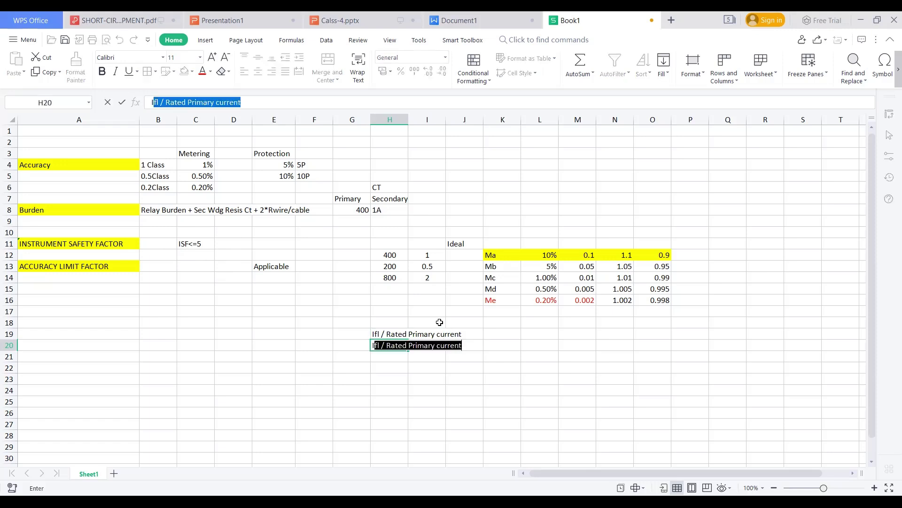
key(BackSpace)
key(BackSpace)
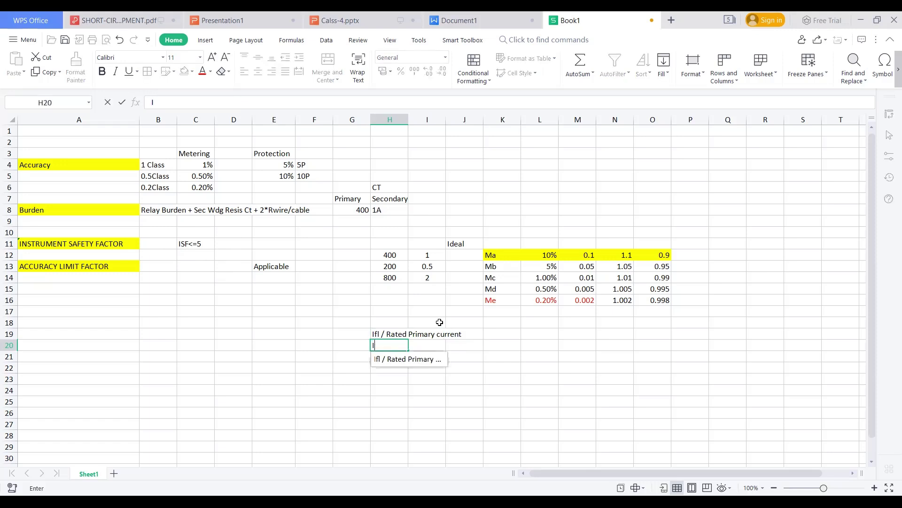
key(BackSpace)
text(fault currnet)
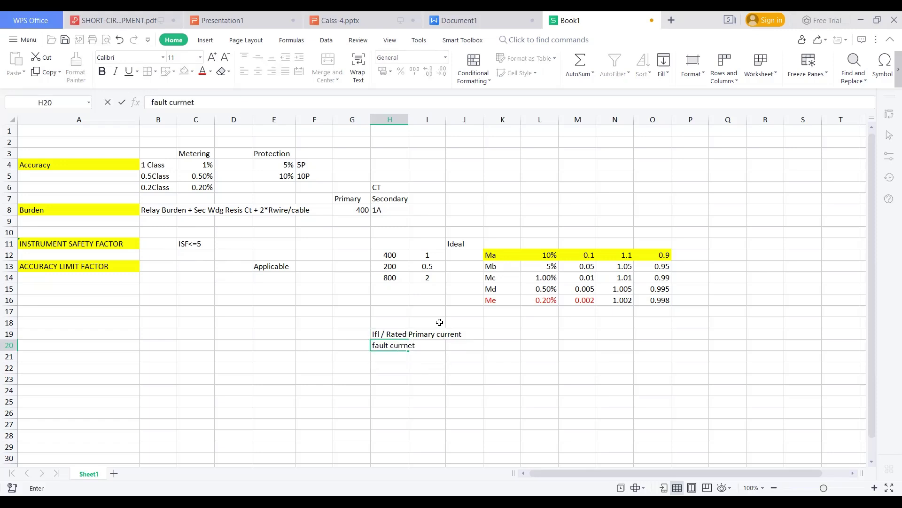
key(Return)
Enter the formula =400*5 in I20 so the fault current shows 2000.
key(Up)
key(Right)
text(=)
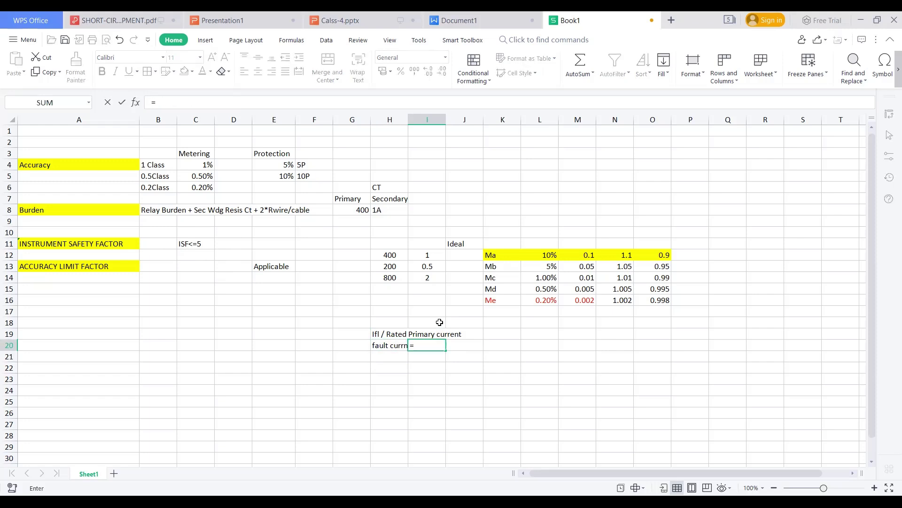
text(400*5)
key(ctrl+Return)
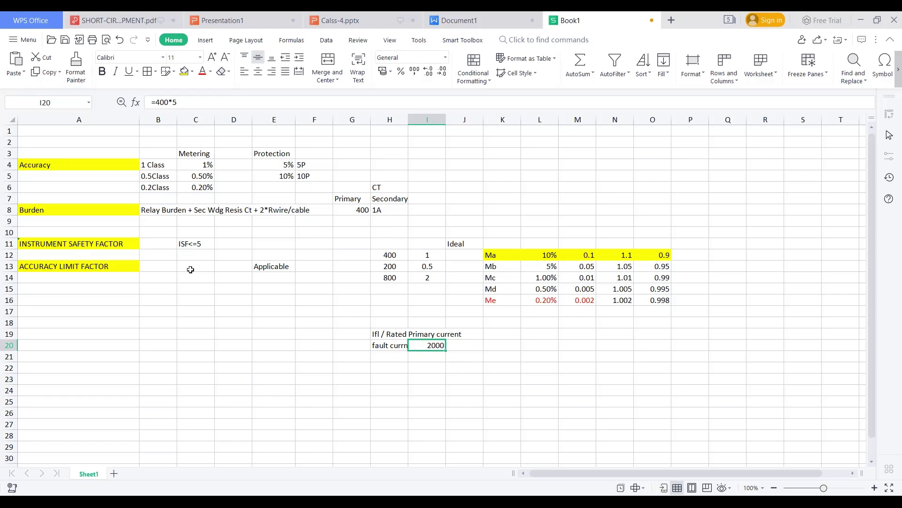
click(432, 354)
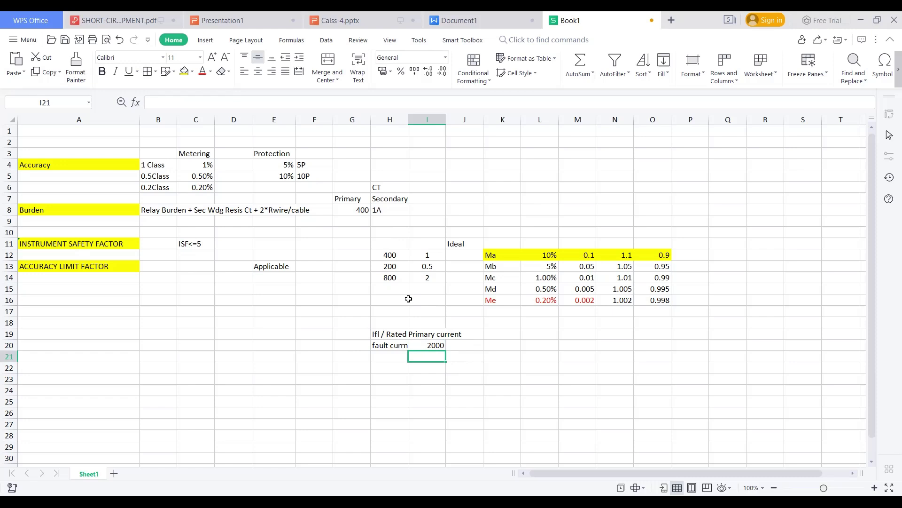
Change cell E13 from 'Applicable' to 'ALF'.
click(99, 266)
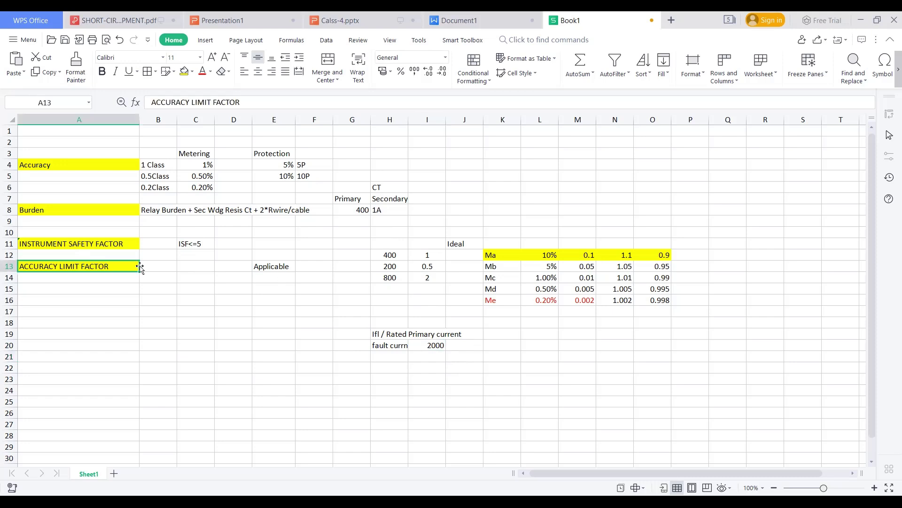
click(271, 262)
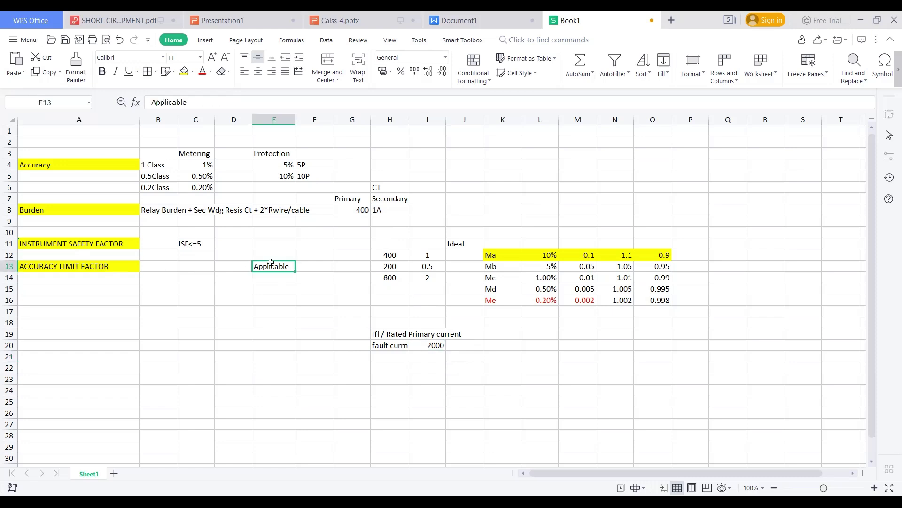
key(Delete)
text(ALF)
key(Up)
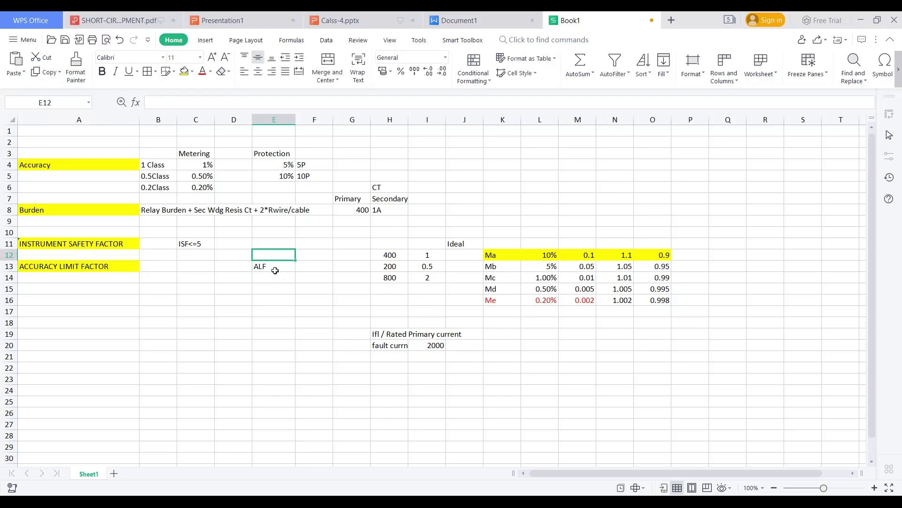
click(277, 269)
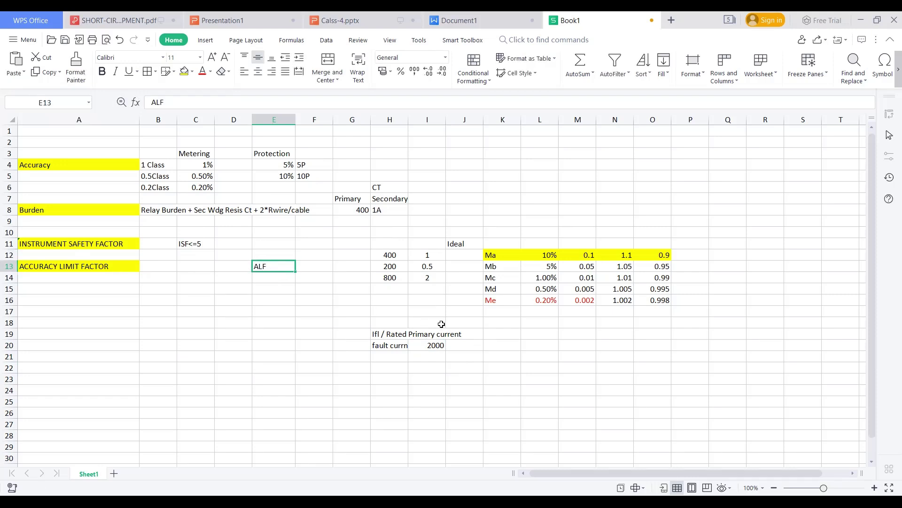
click(534, 346)
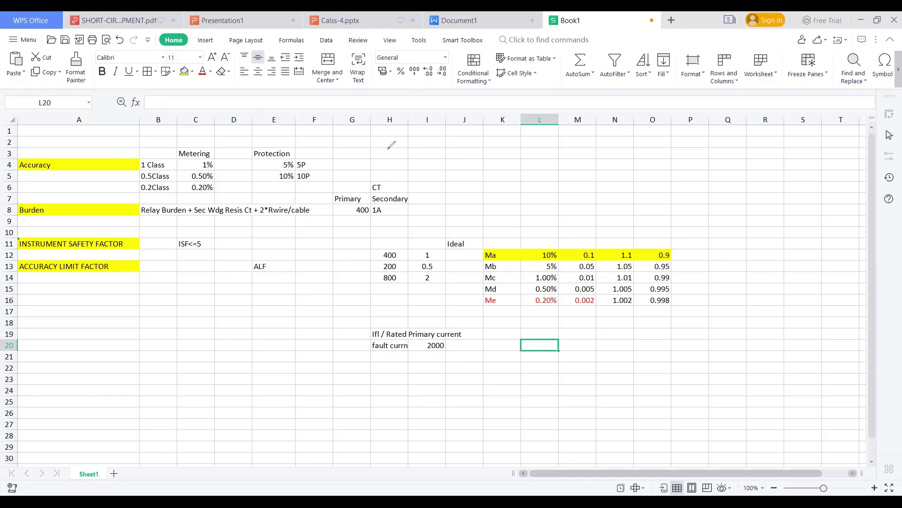
Draw a horizontal line across rows 3–4 with a downward and a leftward arrow.
drag(459, 159, 623, 158)
mouse_move(539, 143)
mouse_down()
mouse_move(538, 170)
mouse_move(548, 162)
mouse_up()
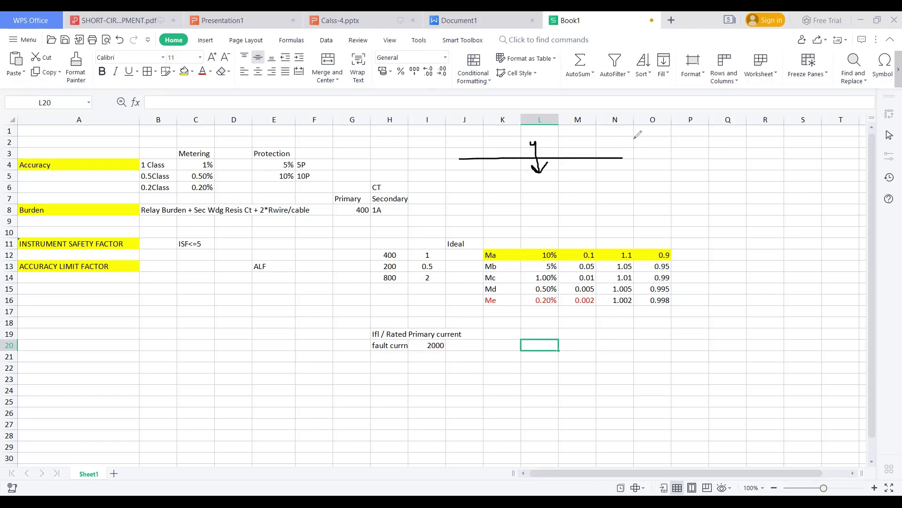
drag(580, 137, 505, 139)
mouse_move(513, 133)
mouse_down()
mouse_move(505, 140)
mouse_move(517, 144)
mouse_up()
Write 4000A, circle it, and draw a line down toward the circled X.
mouse_move(584, 135)
mouse_down()
mouse_move(590, 150)
mouse_move(623, 147)
mouse_move(628, 138)
mouse_move(620, 137)
mouse_move(638, 135)
mouse_move(645, 150)
mouse_move(643, 141)
mouse_up()
mouse_move(583, 120)
mouse_down()
mouse_move(634, 124)
mouse_move(652, 140)
mouse_move(640, 157)
mouse_up()
drag(584, 160, 583, 117)
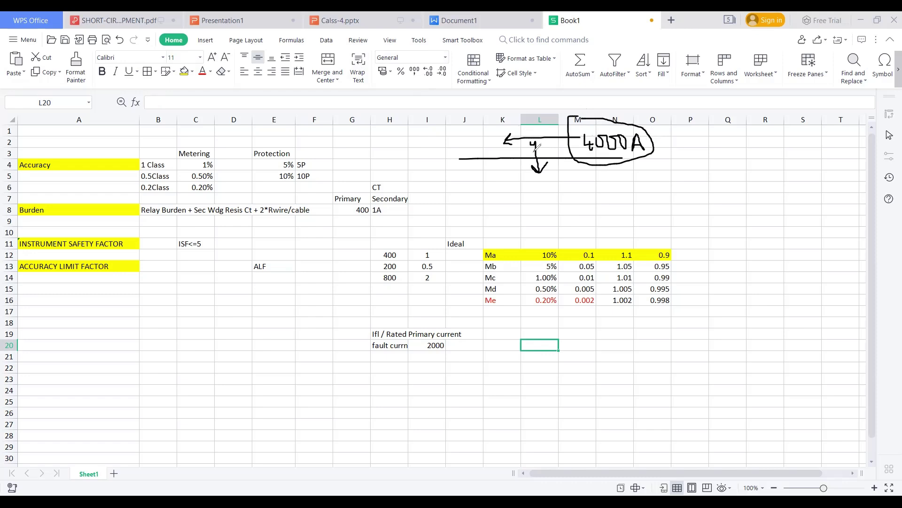
mouse_move(605, 154)
mouse_down()
mouse_move(612, 183)
mouse_move(653, 202)
mouse_move(645, 208)
mouse_move(656, 188)
mouse_up()
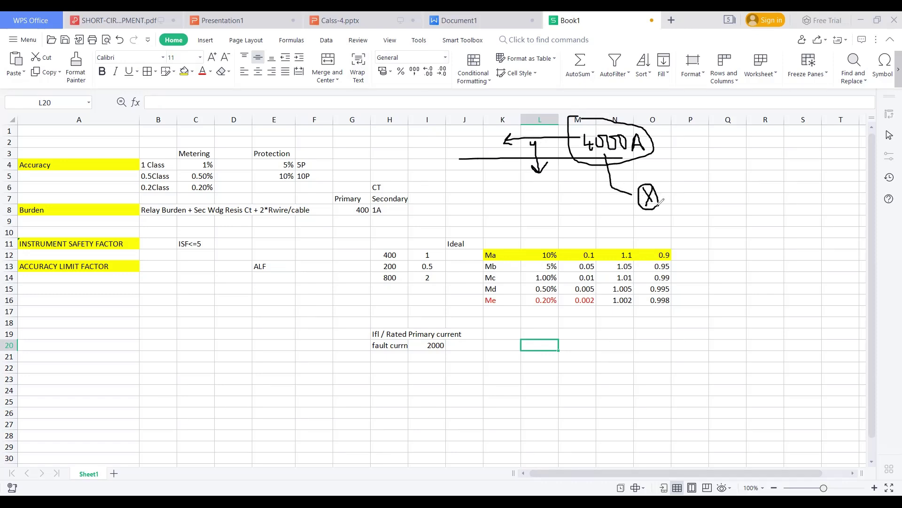
Enter =4000/400 in L20 to give a result of 10.
double_click(556, 345)
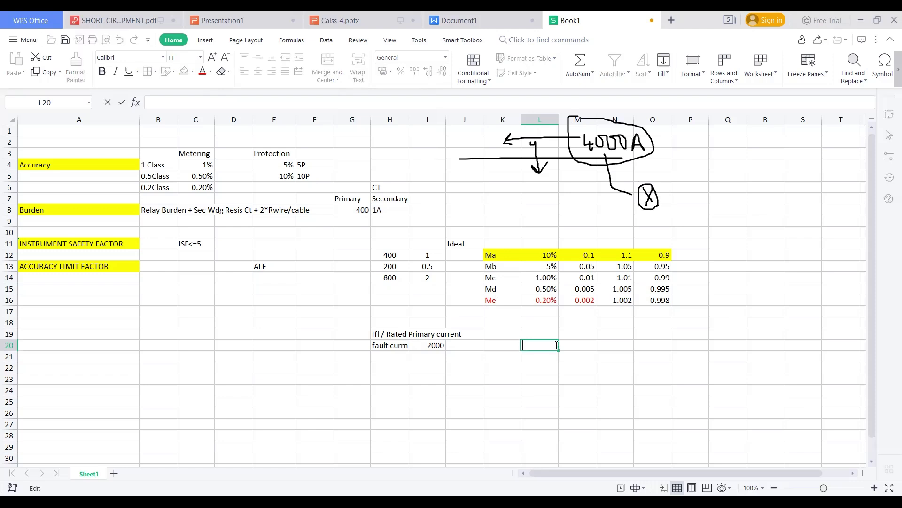
text(=4000/)
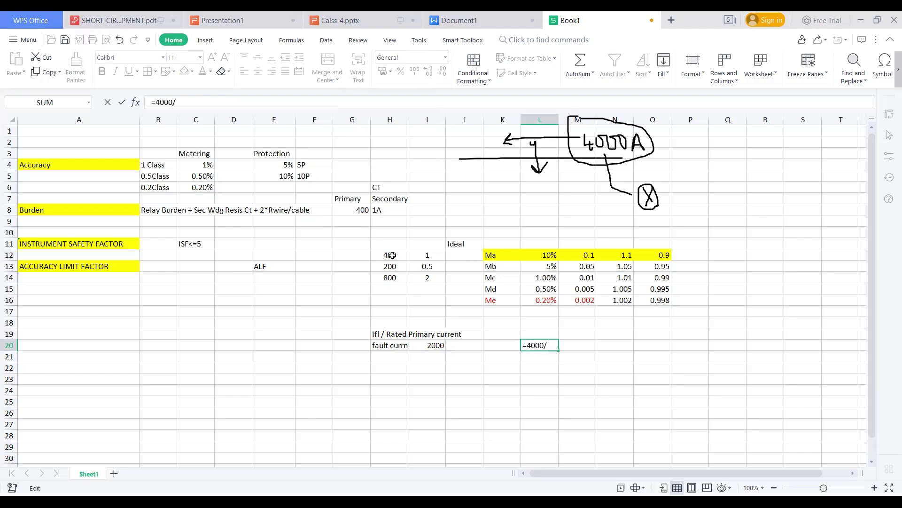
text(400)
key(Return)
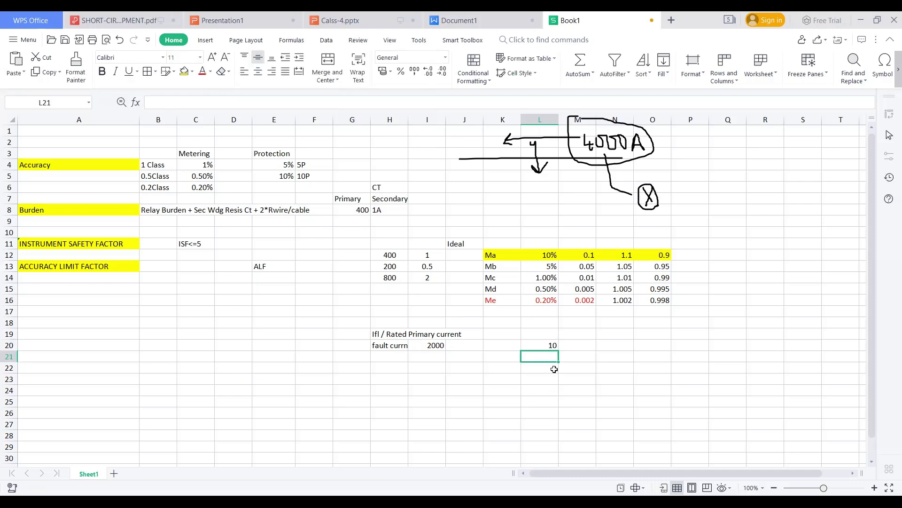
click(548, 346)
click(270, 267)
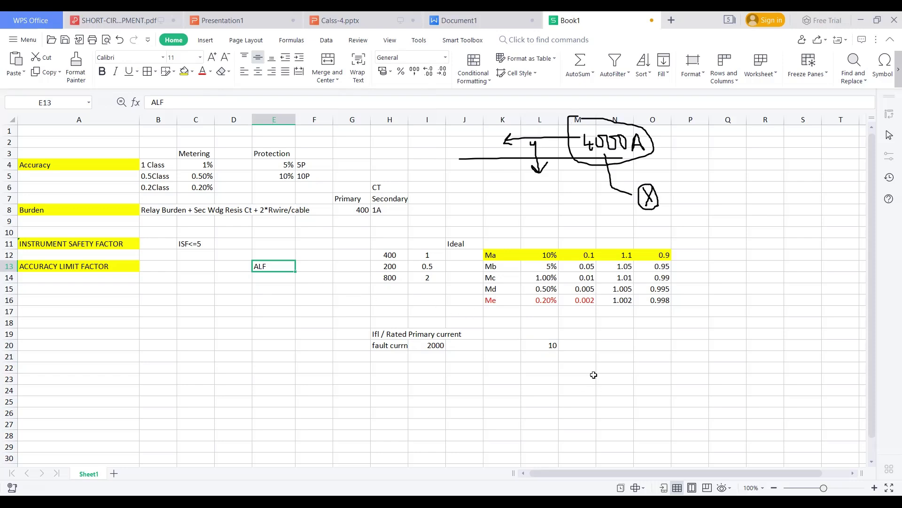
Note ALF=10 in cell M20.
click(584, 345)
text(ALF=10)
key(Return)
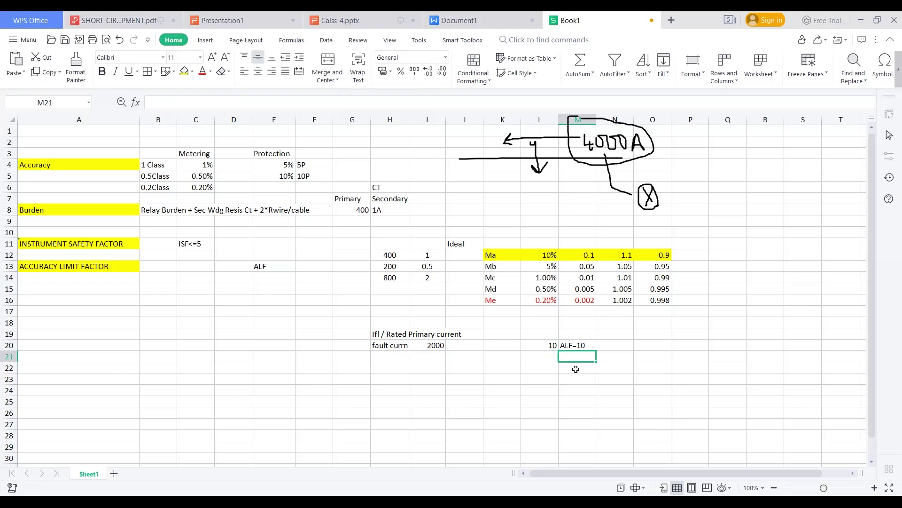
click(571, 344)
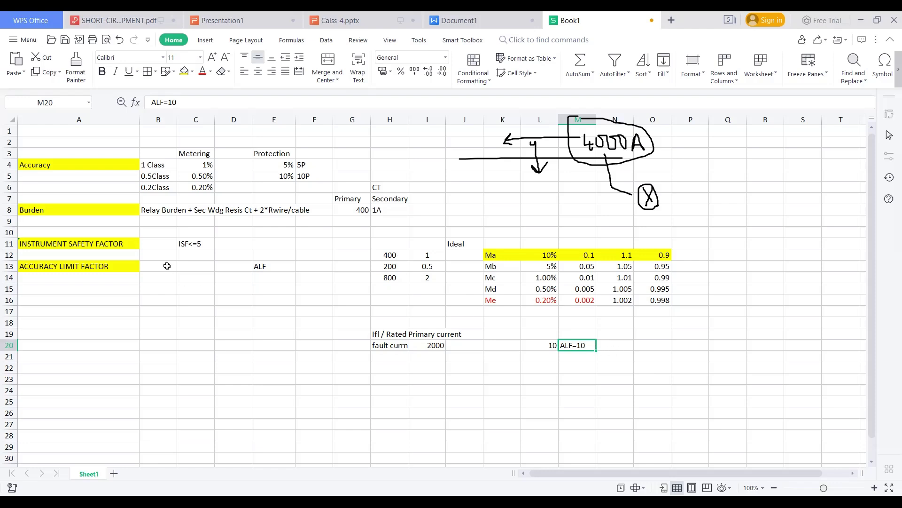
click(183, 245)
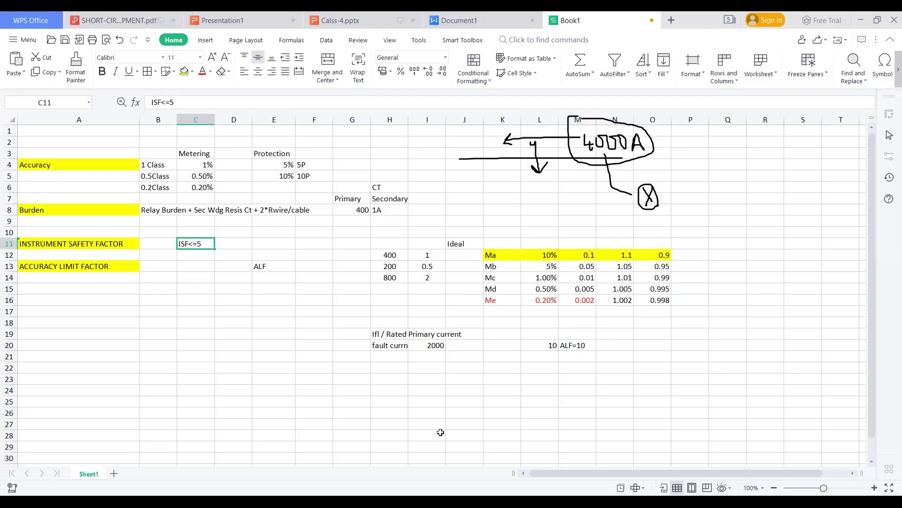
click(152, 210)
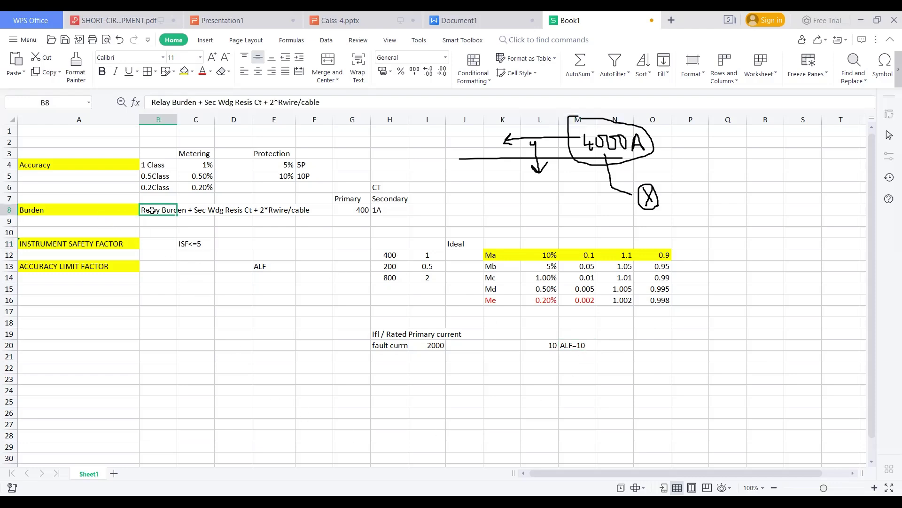